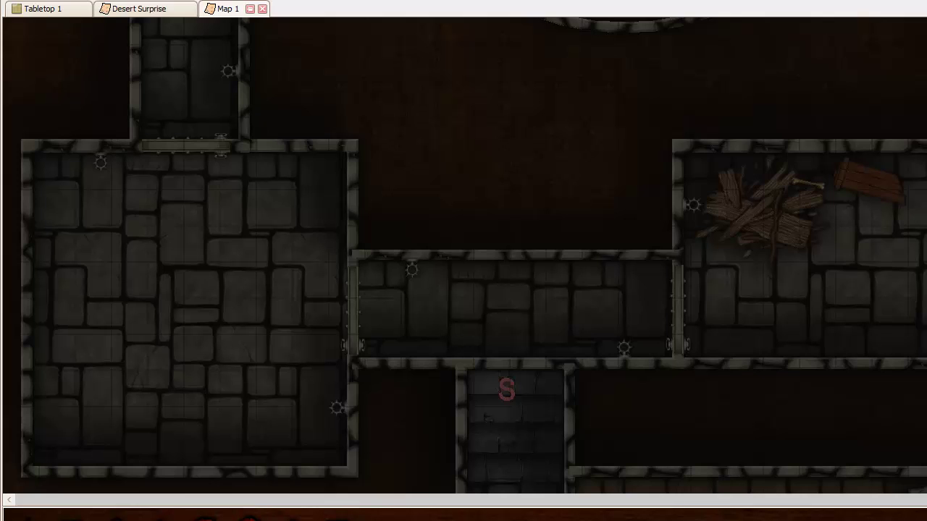
# - Draw three rectangular reveal areas covering the large square room, its north corridor and its east corridor
pyautogui.moveTo(27, 143); pyautogui.dragTo(354, 476)
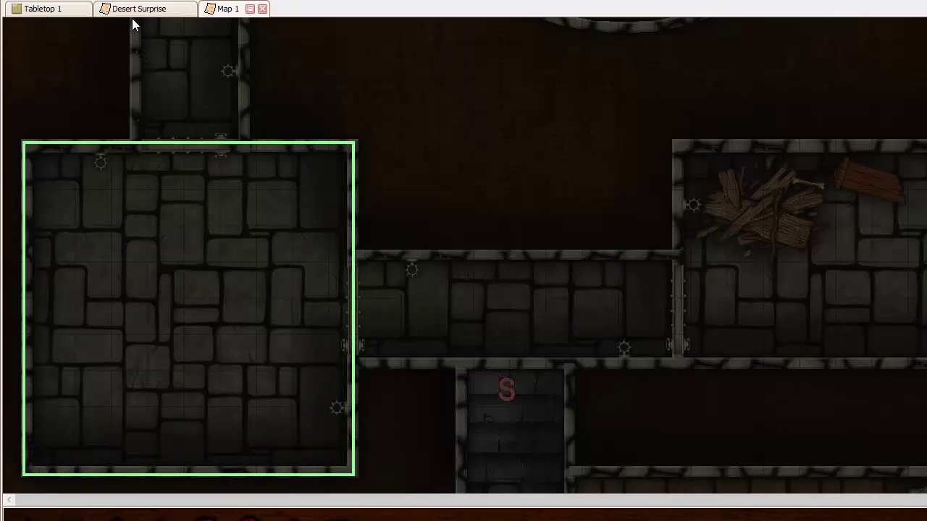
pyautogui.moveTo(160, 97); pyautogui.dragTo(246, 156)
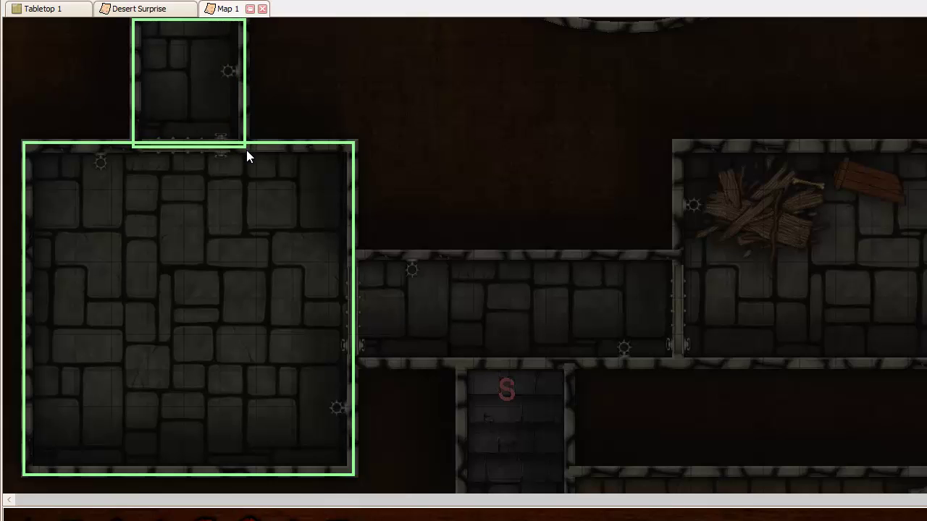
pyautogui.moveTo(355, 252); pyautogui.dragTo(682, 366)
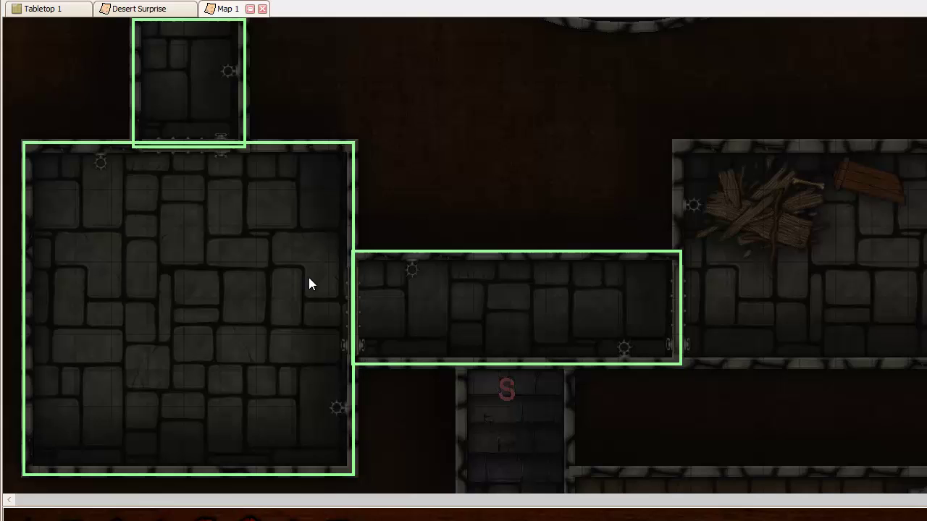
# - Set the north corridor and east corridor areas to Revealed
pyautogui.rightClick(192, 89)
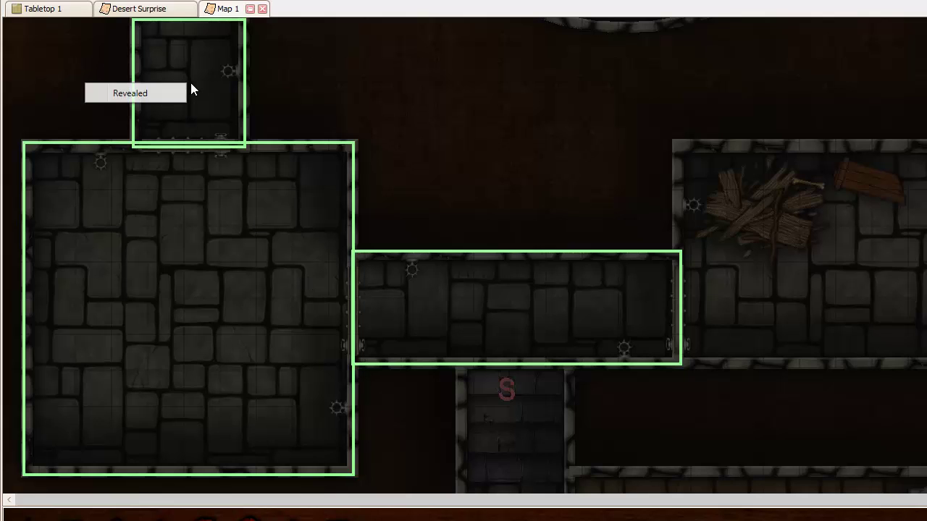
pyautogui.click(170, 95)
pyautogui.rightClick(399, 275)
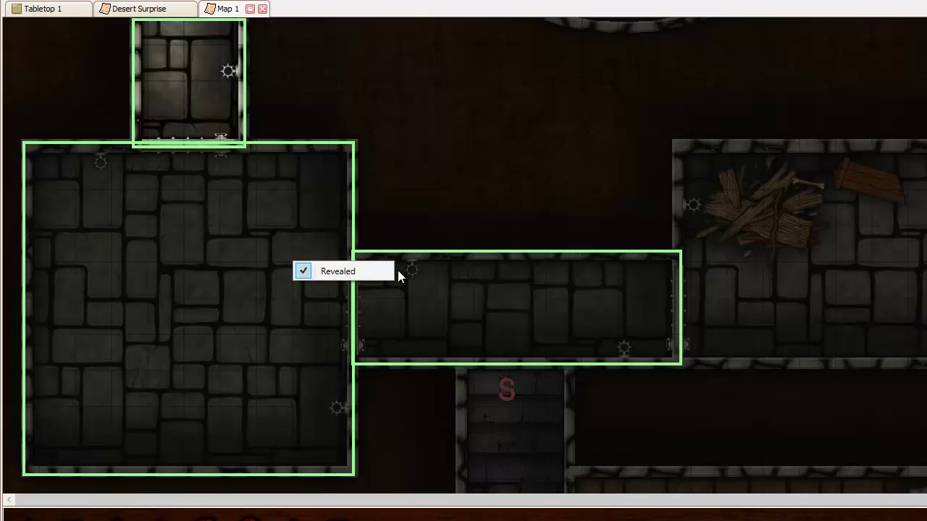
pyautogui.click(357, 270)
pyautogui.rightClick(404, 317)
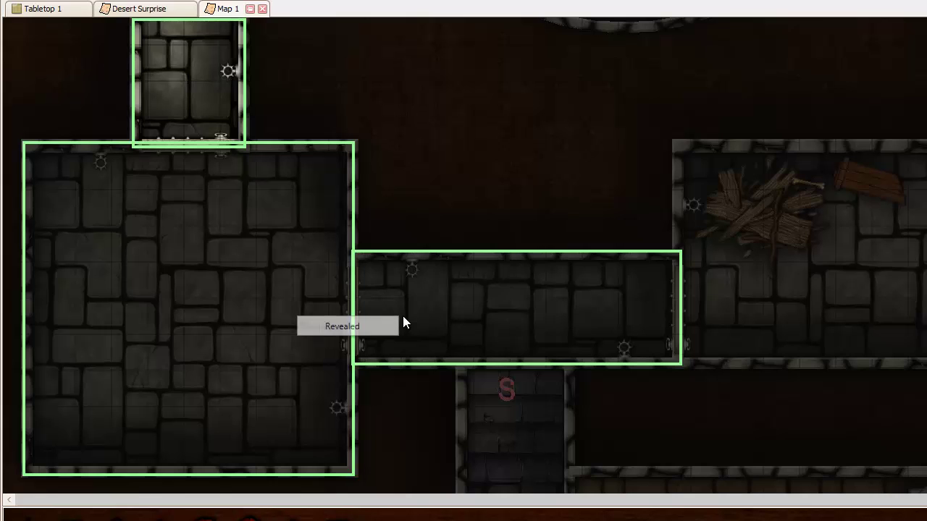
pyautogui.click(342, 325)
# - Set the large square room's area to Revealed
pyautogui.rightClick(235, 296)
pyautogui.rightClick(206, 263)
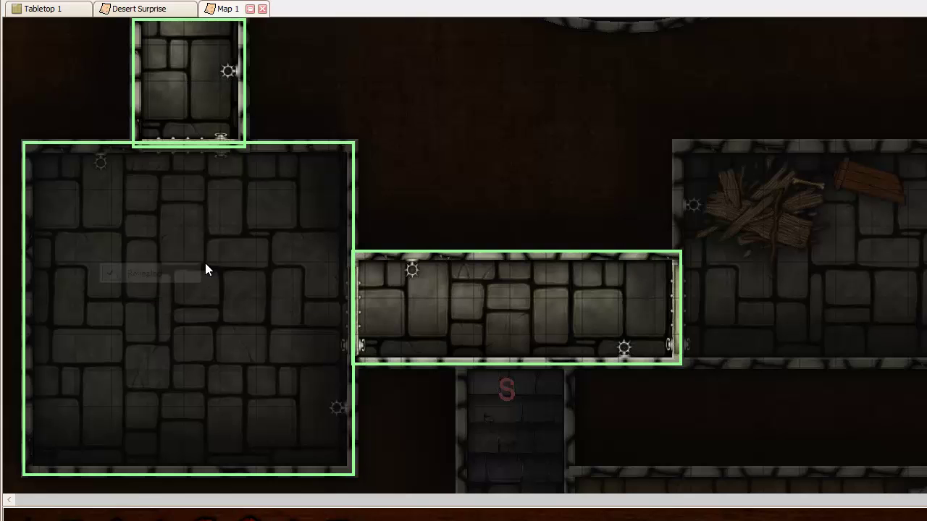
pyautogui.click(194, 271)
pyautogui.rightClick(183, 371)
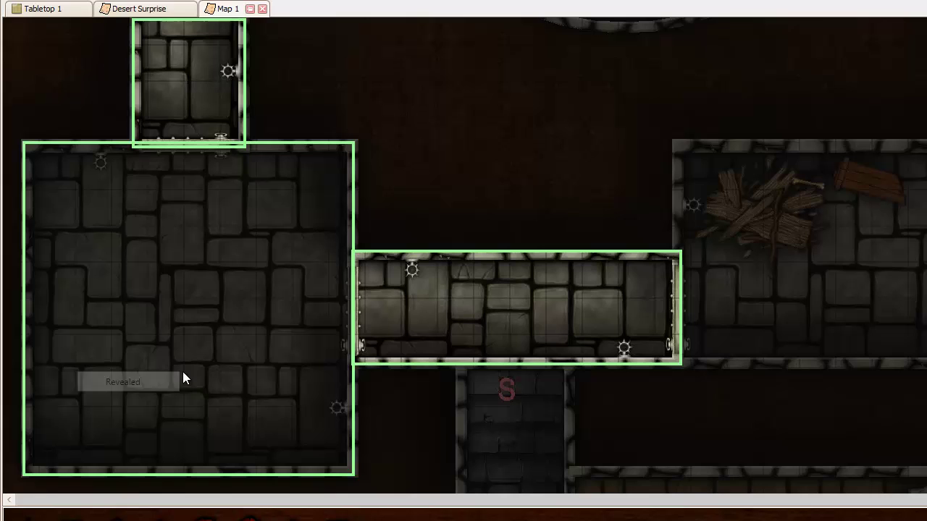
pyautogui.click(143, 387)
pyautogui.rightClick(139, 386)
pyautogui.click(133, 394)
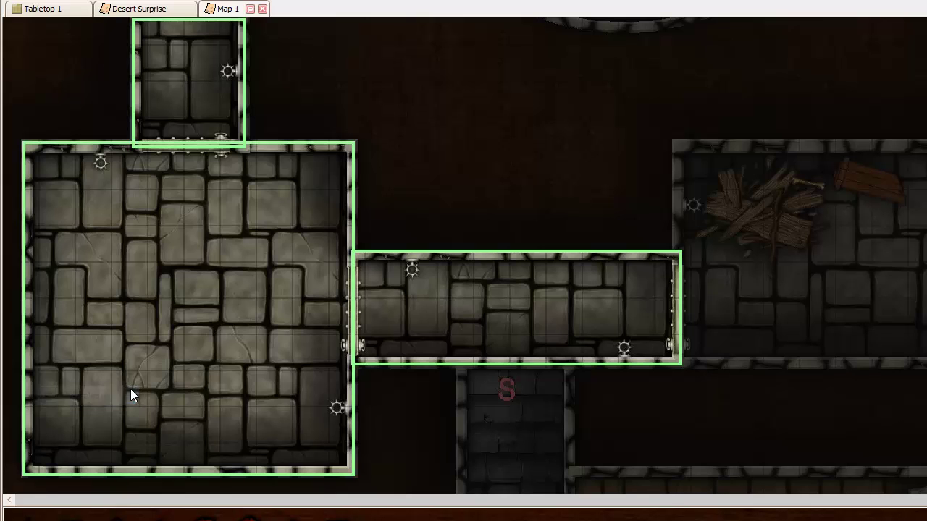
# - Hide the room, north corridor and east corridor areas by turning off Revealed for each
pyautogui.click(191, 234)
pyautogui.click(168, 106)
pyautogui.click(371, 268)
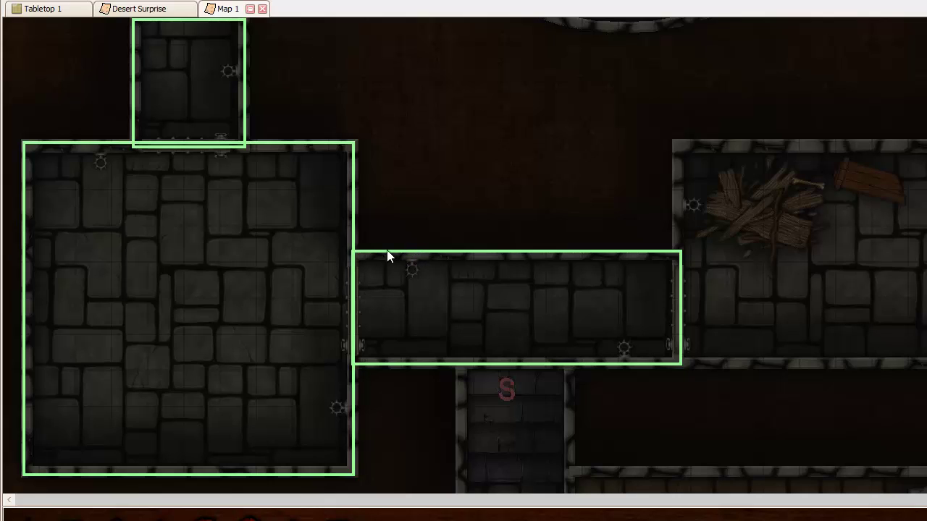
# - Extend the north corridor area to the room's south wall and the east corridor area to the room's west wall
pyautogui.click(236, 125)
pyautogui.moveTo(187, 153); pyautogui.dragTo(204, 477)
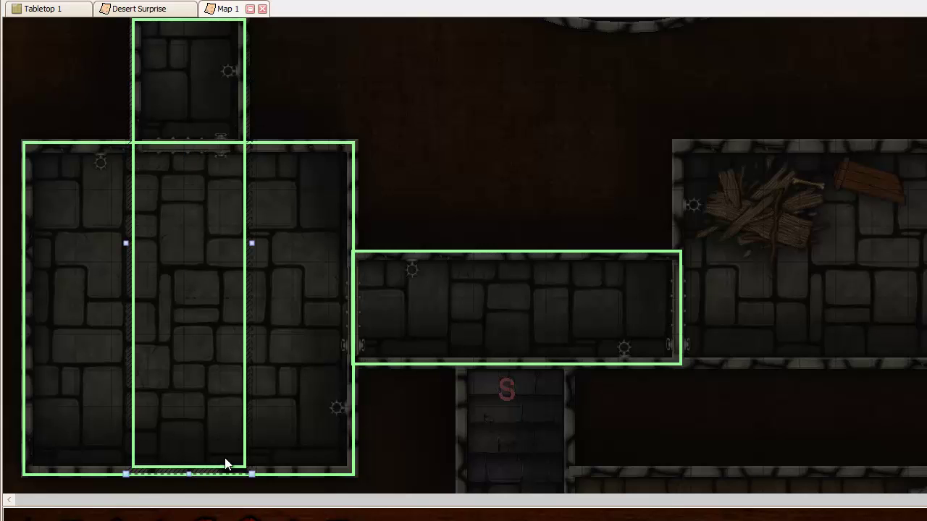
pyautogui.click(391, 273)
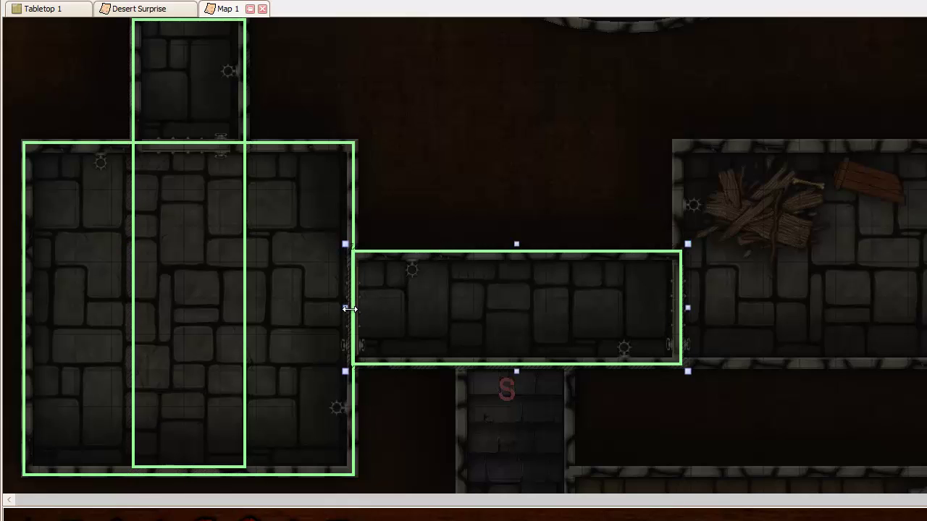
pyautogui.moveTo(344, 308); pyautogui.dragTo(25, 311)
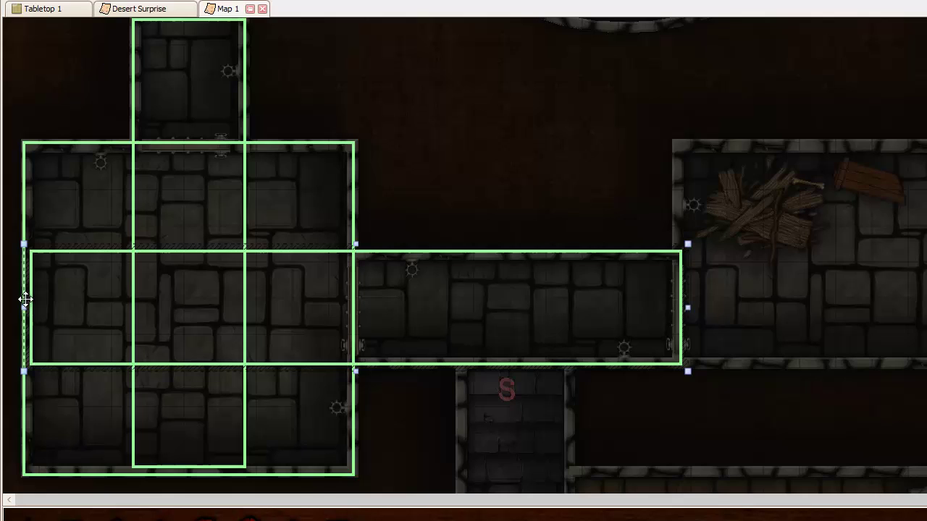
pyautogui.moveTo(15, 308); pyautogui.dragTo(13, 307)
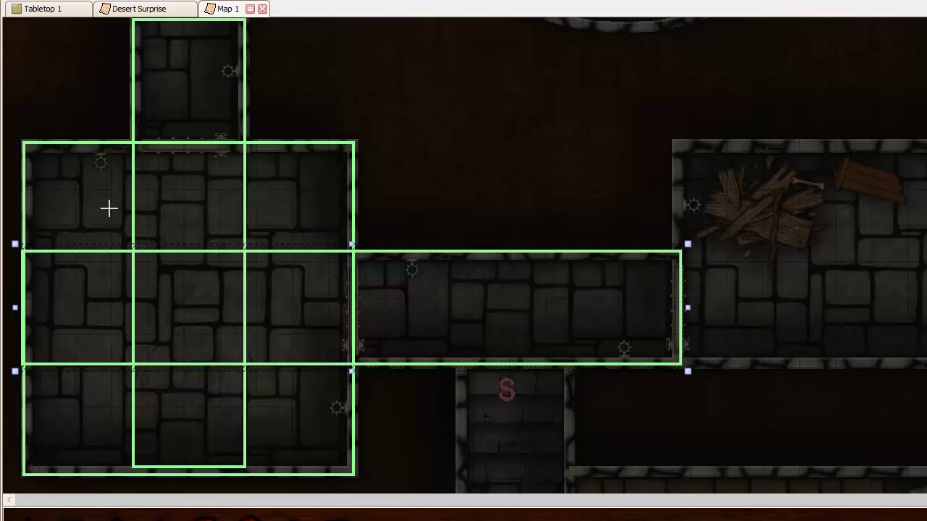
# - Reveal all three areas at once from their shared overlap in the room's centre, then hide them the same way
pyautogui.click(99, 189)
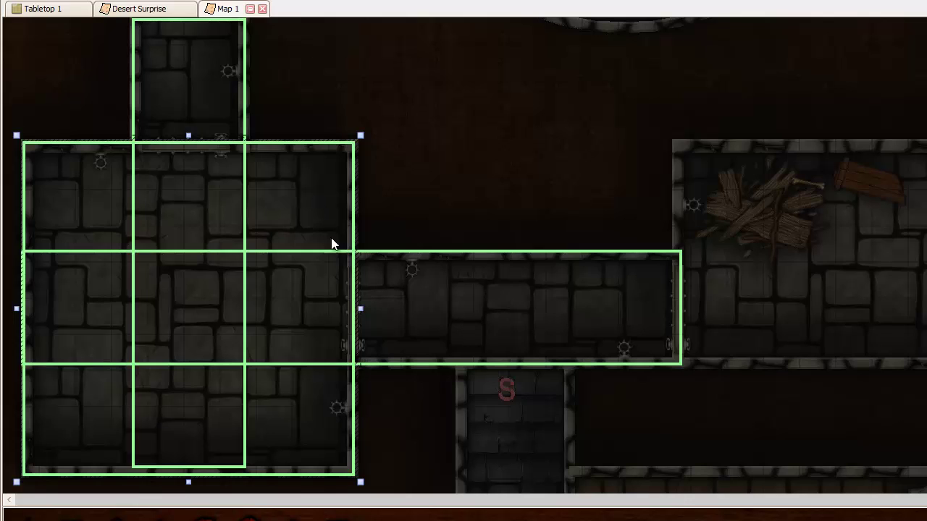
pyautogui.rightClick(184, 284)
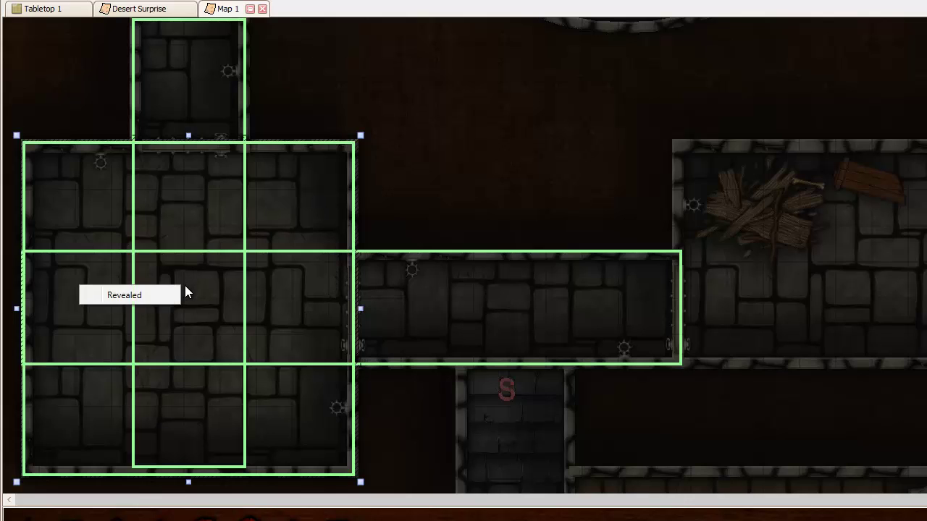
pyautogui.click(168, 303)
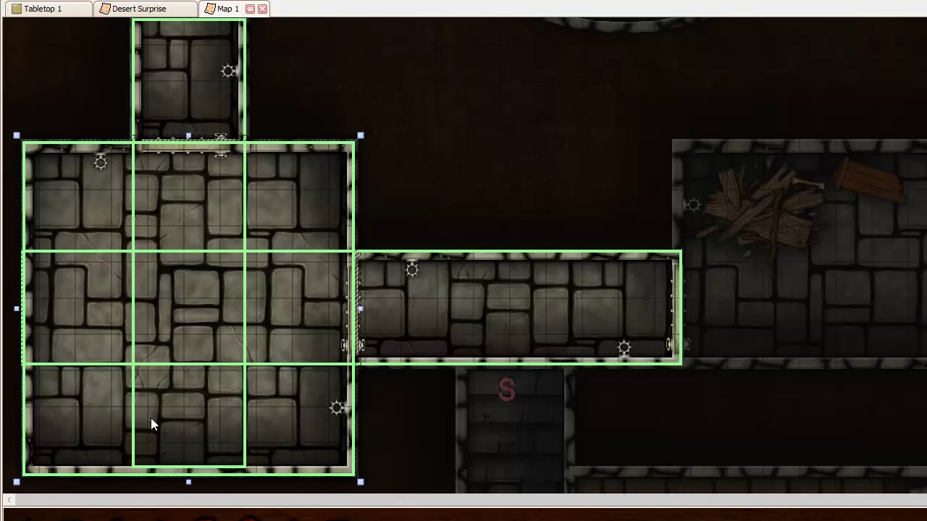
pyautogui.rightClick(179, 286)
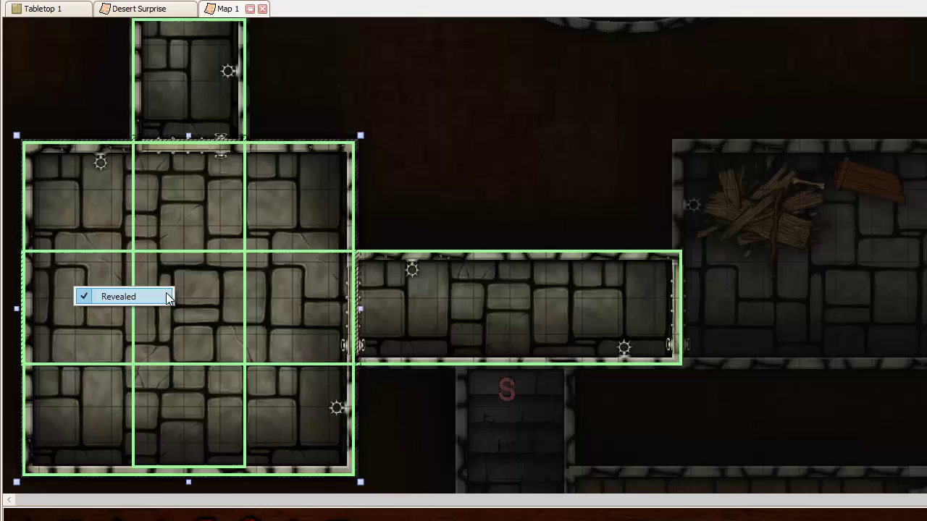
pyautogui.click(165, 297)
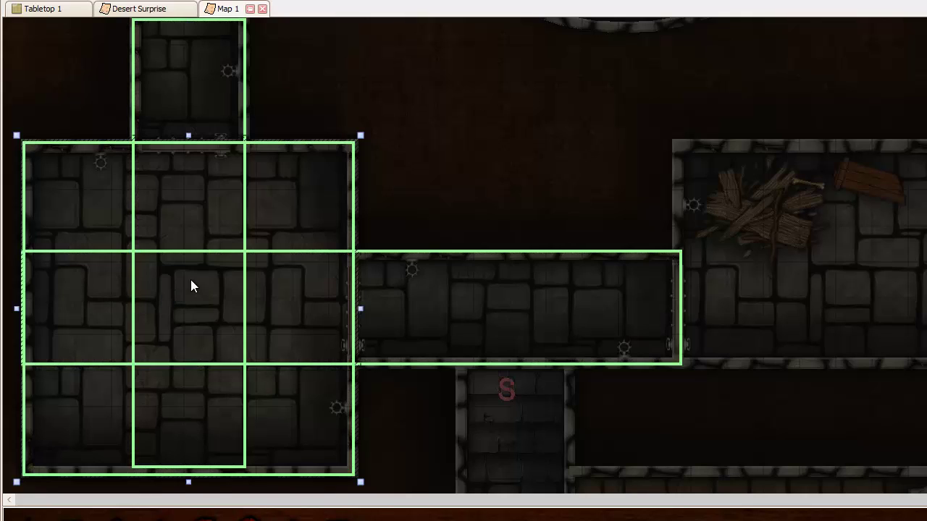
# - Reveal and re-hide the room area alone from its northeast corner, then reveal it together with the east corridor area where they overlap
pyautogui.rightClick(315, 171)
pyautogui.click(304, 176)
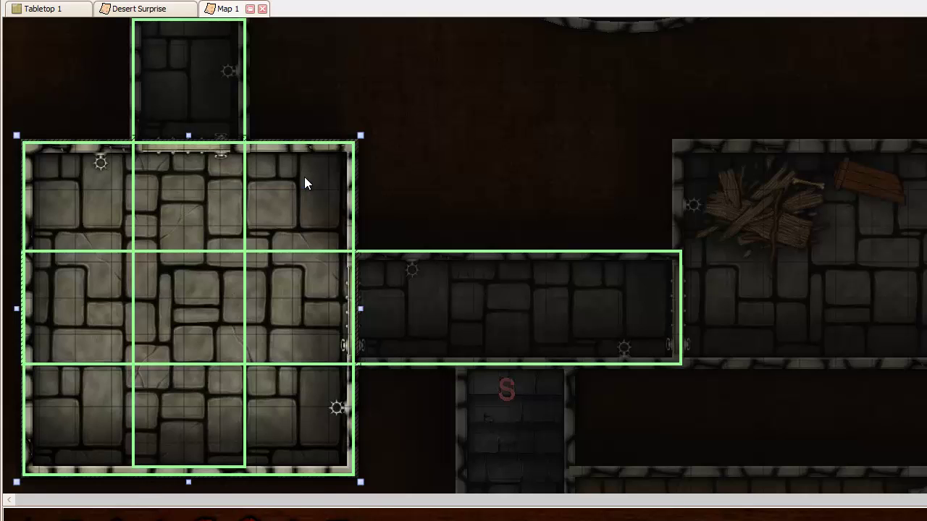
pyautogui.rightClick(304, 183)
pyautogui.click(260, 186)
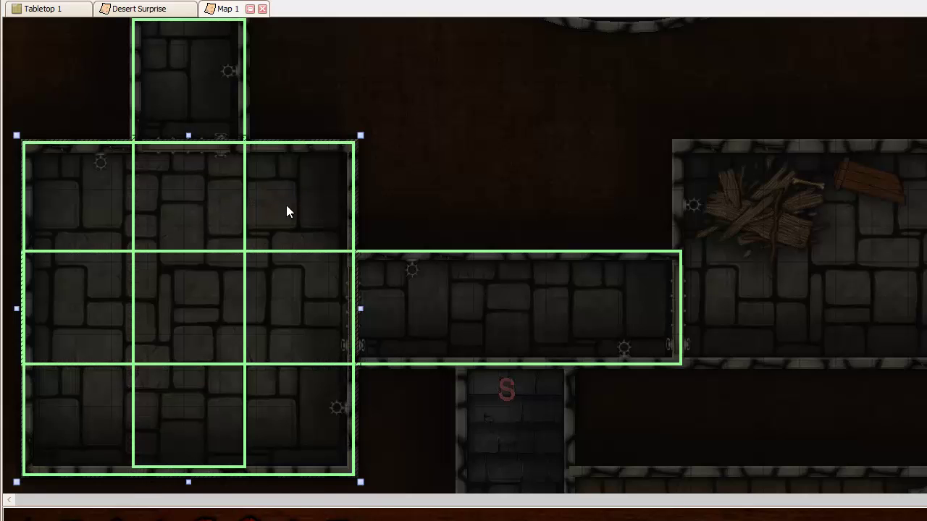
pyautogui.rightClick(297, 308)
pyautogui.click(287, 319)
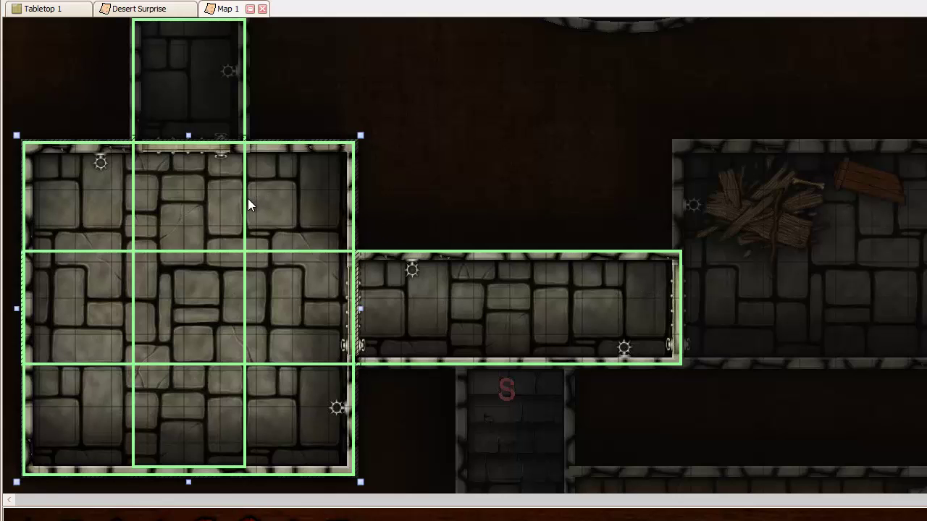
# - Delete the reveal area that covers the north corridor
pyautogui.click(245, 79)
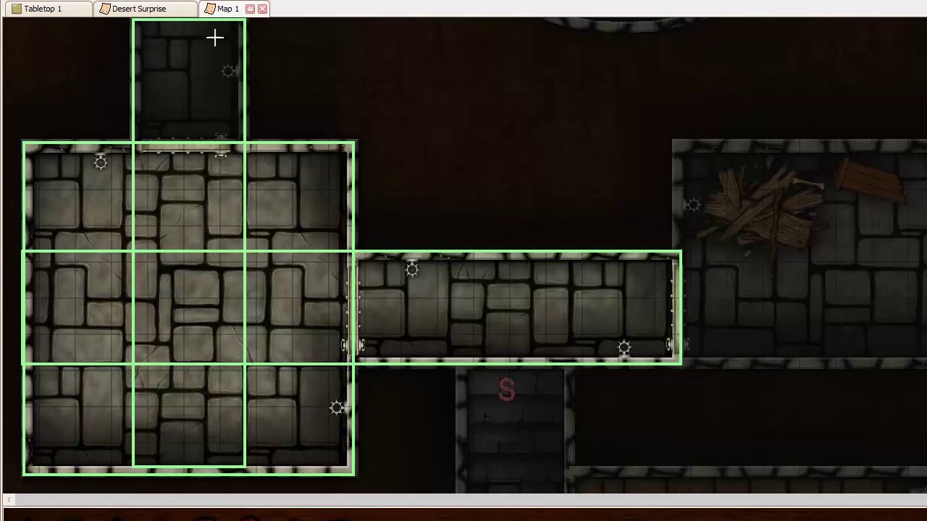
pyautogui.click(247, 56)
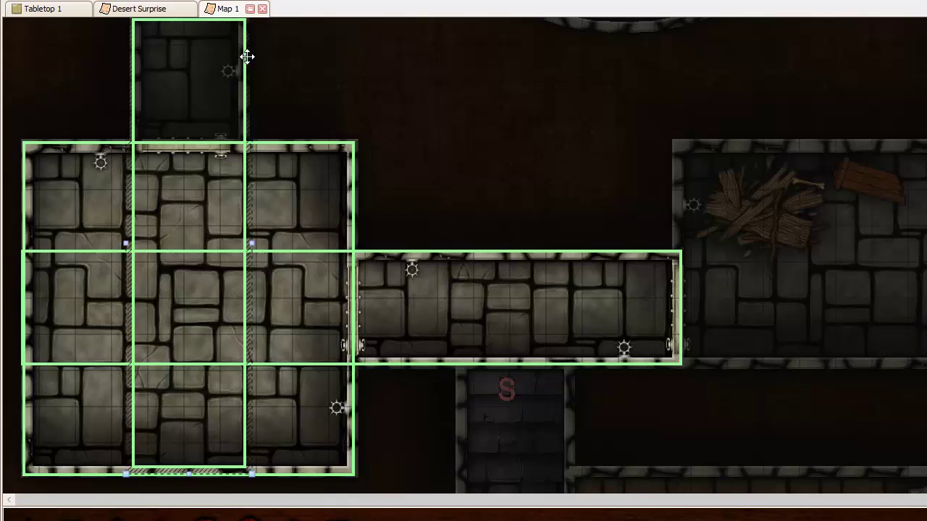
pyautogui.click(453, 384)
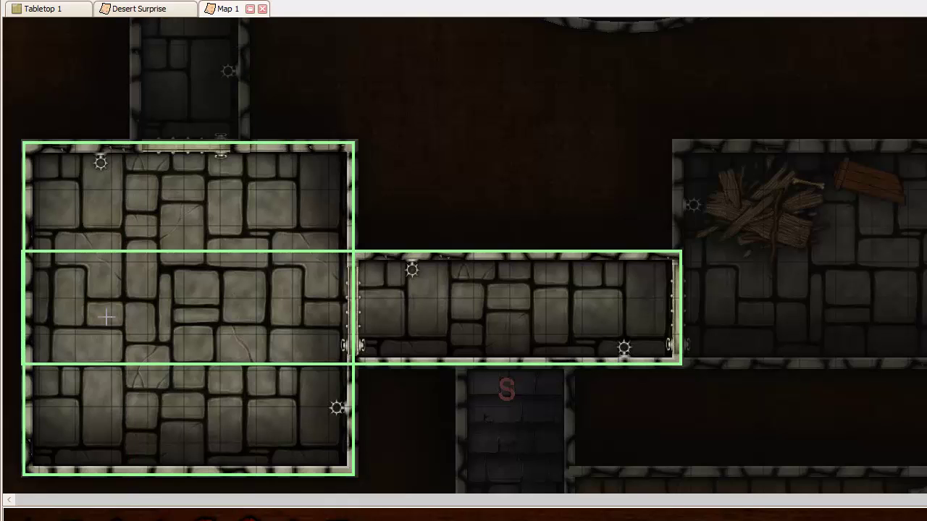
# - Shrink the east corridor's reveal area from both ends into a small rectangle inside the large room
pyautogui.click(408, 254)
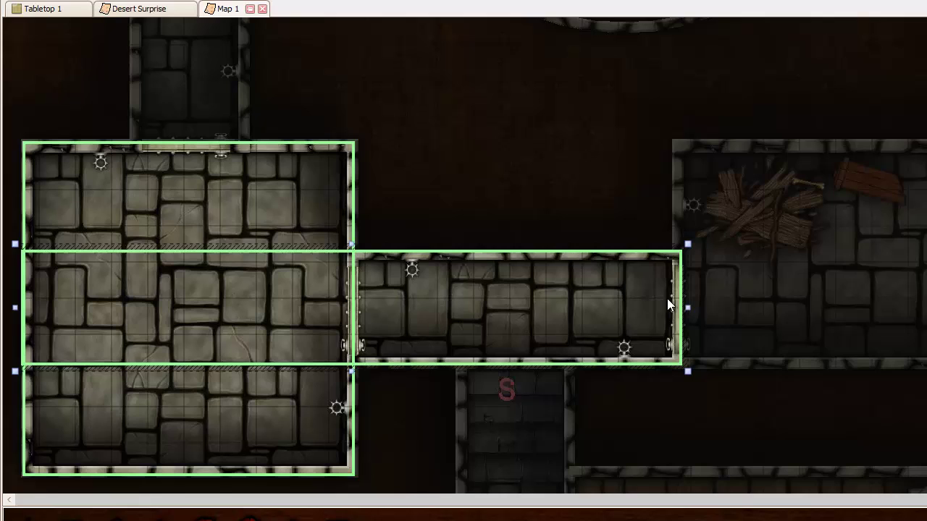
pyautogui.moveTo(687, 307); pyautogui.dragTo(236, 307)
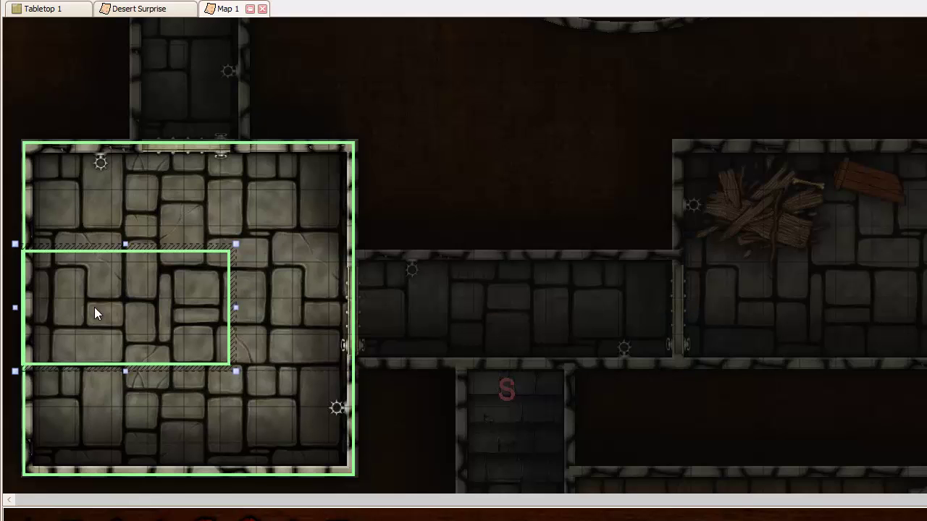
pyautogui.moveTo(14, 307); pyautogui.dragTo(112, 304)
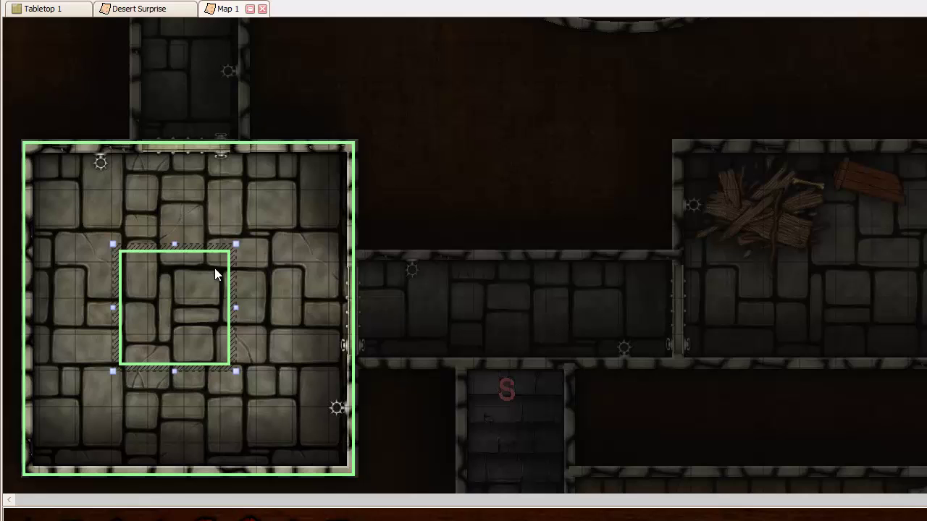
# - Hide both nested areas from inside the small rectangle, then reveal the room area from outside it
pyautogui.rightClick(196, 313)
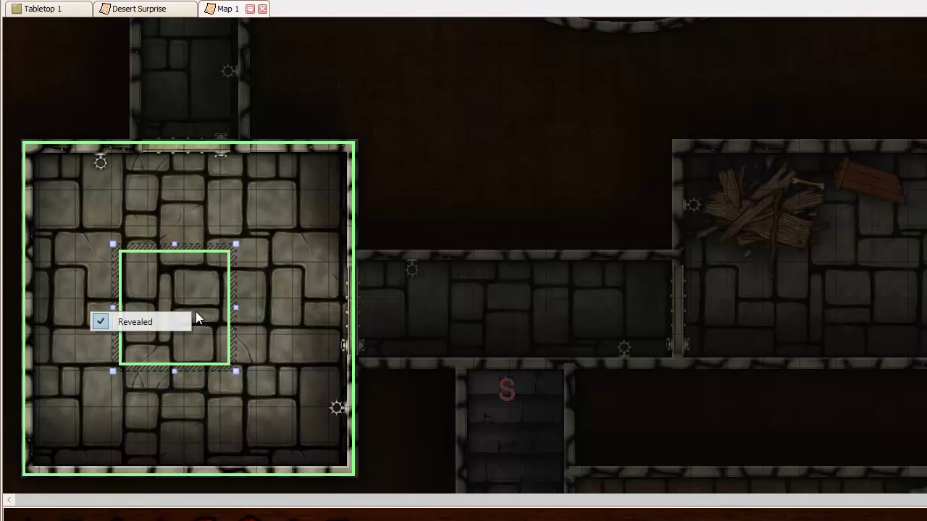
pyautogui.click(164, 323)
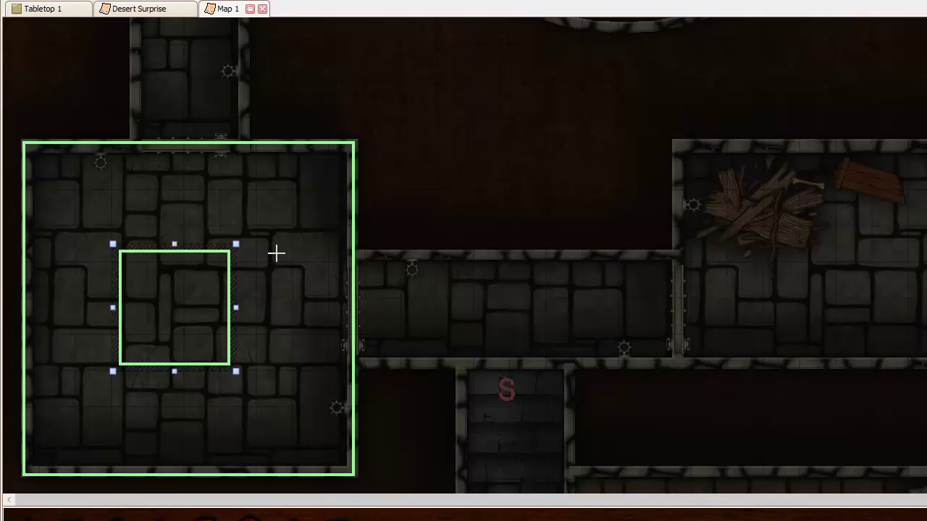
pyautogui.rightClick(275, 212)
pyautogui.click(262, 218)
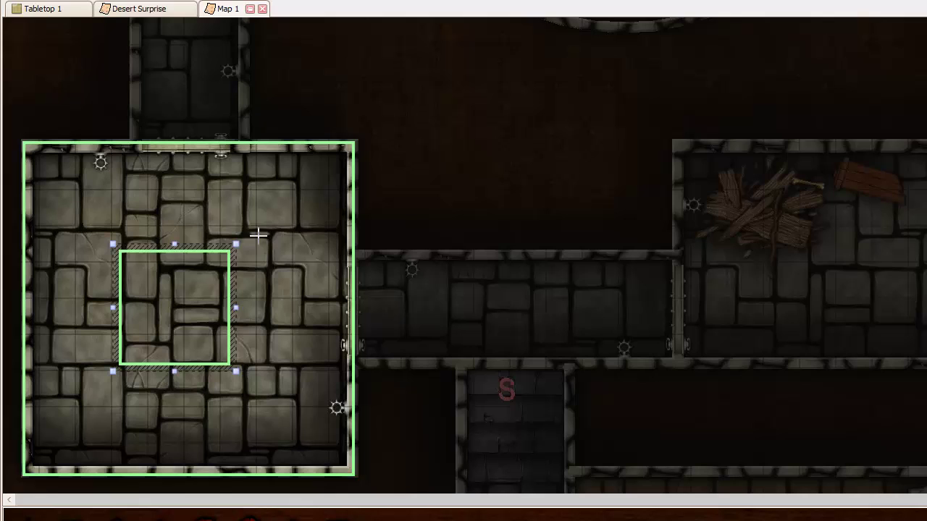
# - Hide the room area from outside the small rectangle, then reveal both nested areas from inside it
pyautogui.rightClick(259, 262)
pyautogui.click(229, 264)
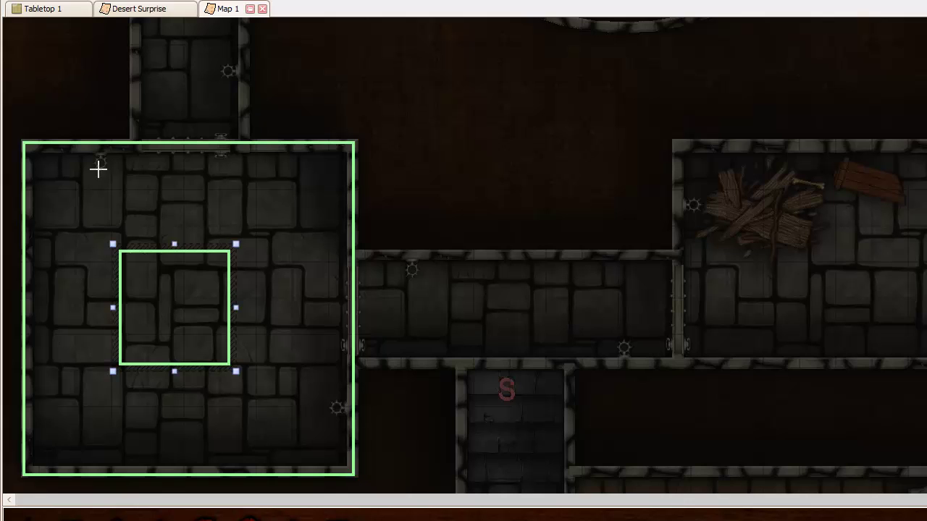
pyautogui.rightClick(176, 293)
pyautogui.click(163, 296)
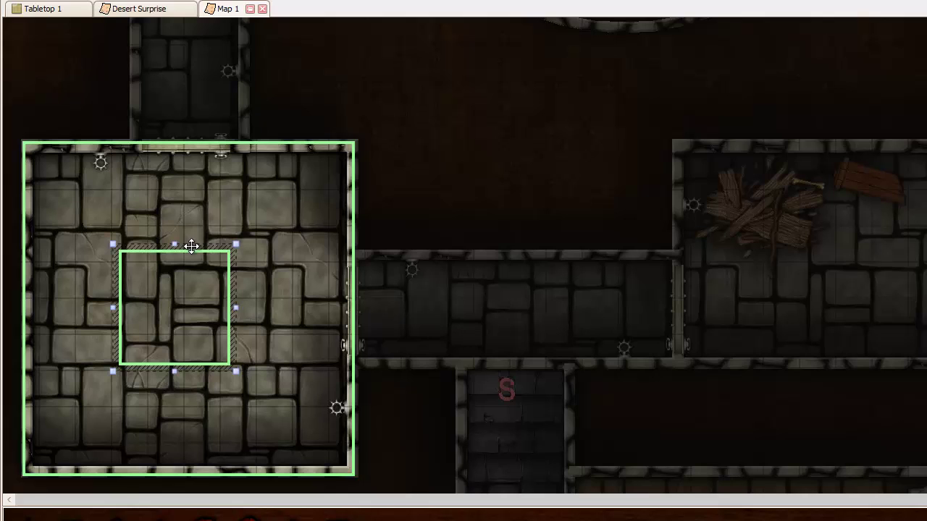
# - Move the small area across the room's east wall and leave only that area revealed, with the room area hidden
pyautogui.moveTo(191, 246); pyautogui.dragTo(379, 159)
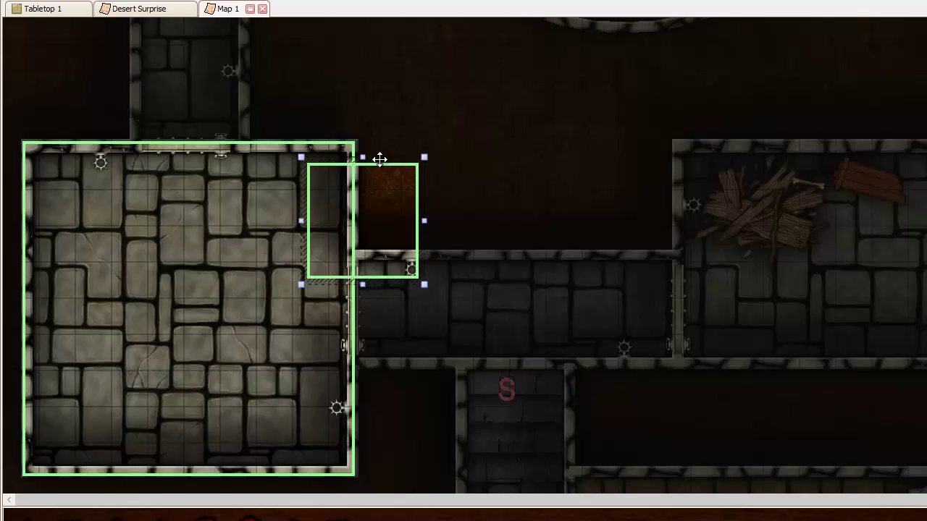
pyautogui.rightClick(257, 215)
pyautogui.click(246, 227)
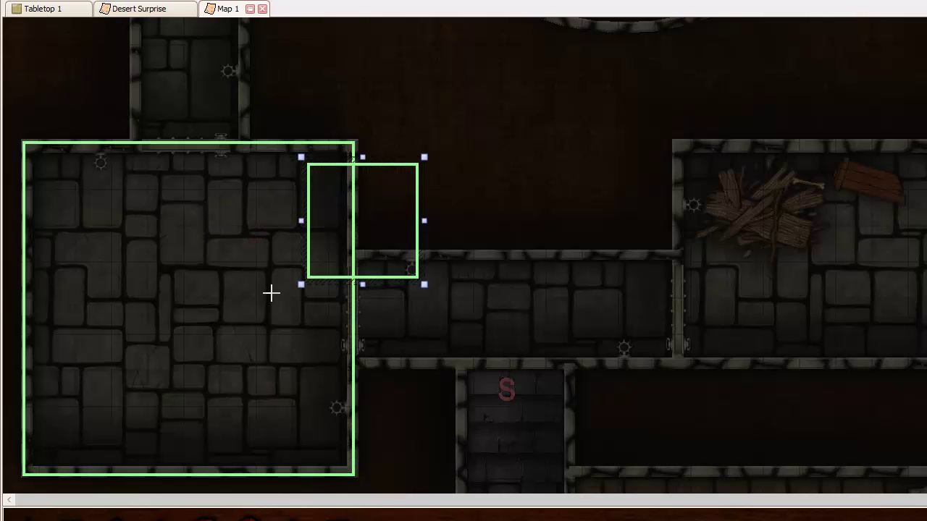
pyautogui.rightClick(397, 194)
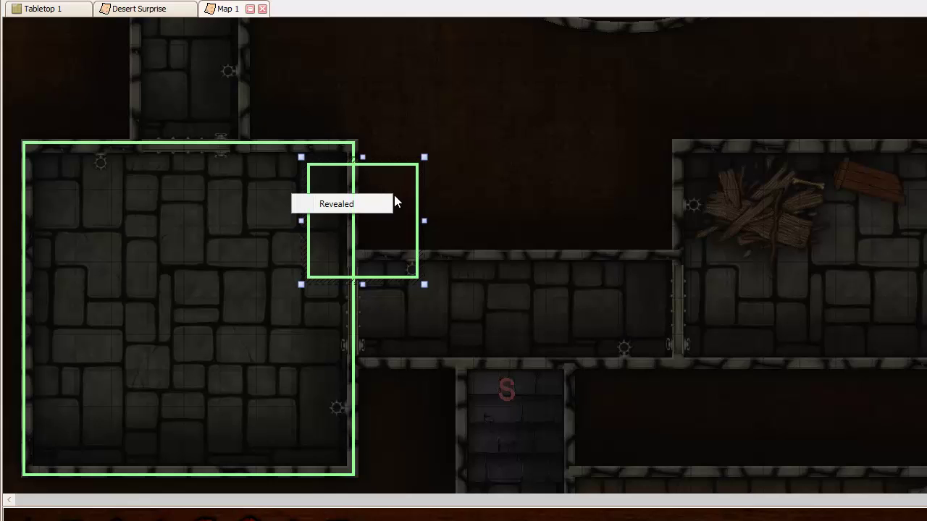
pyautogui.click(388, 204)
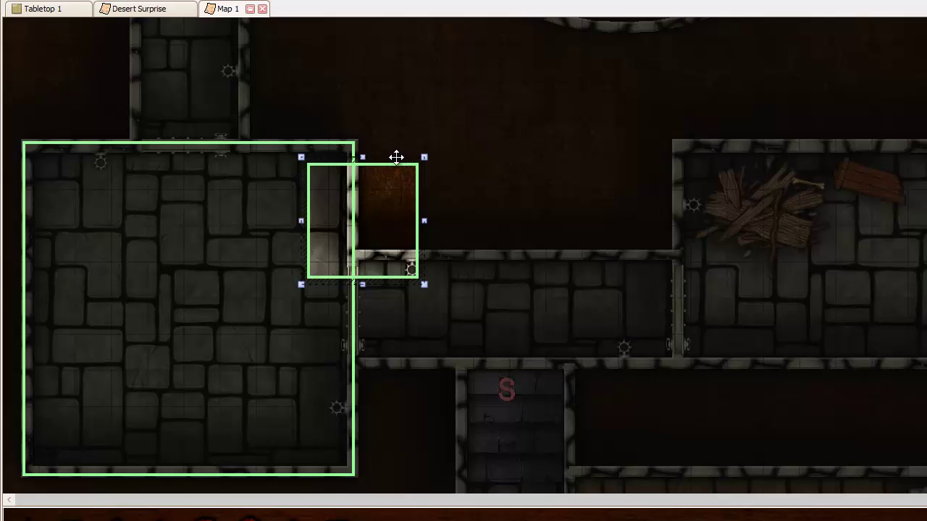
# - Move the small revealed area back to the room's centre and enlarge it toward the southeast and northwest
pyautogui.moveTo(222, 229); pyautogui.dragTo(226, 231)
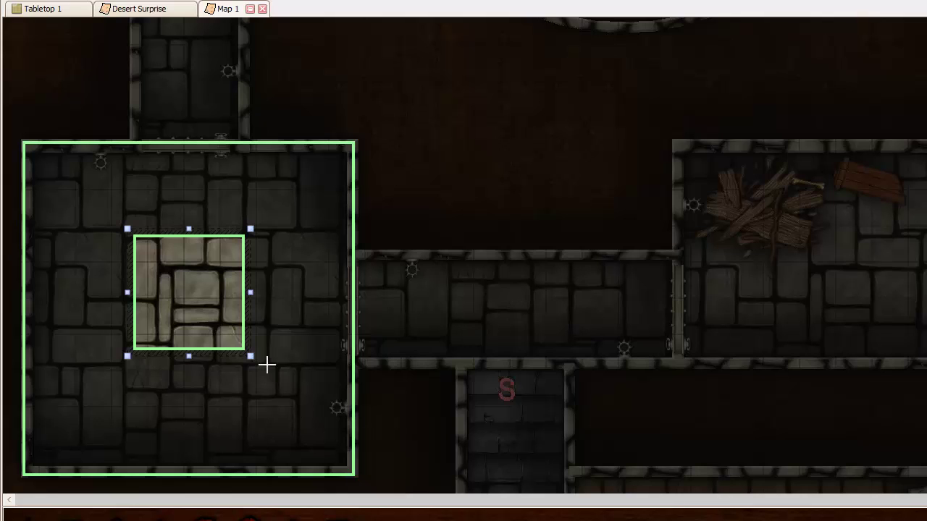
pyautogui.moveTo(256, 374); pyautogui.dragTo(270, 385)
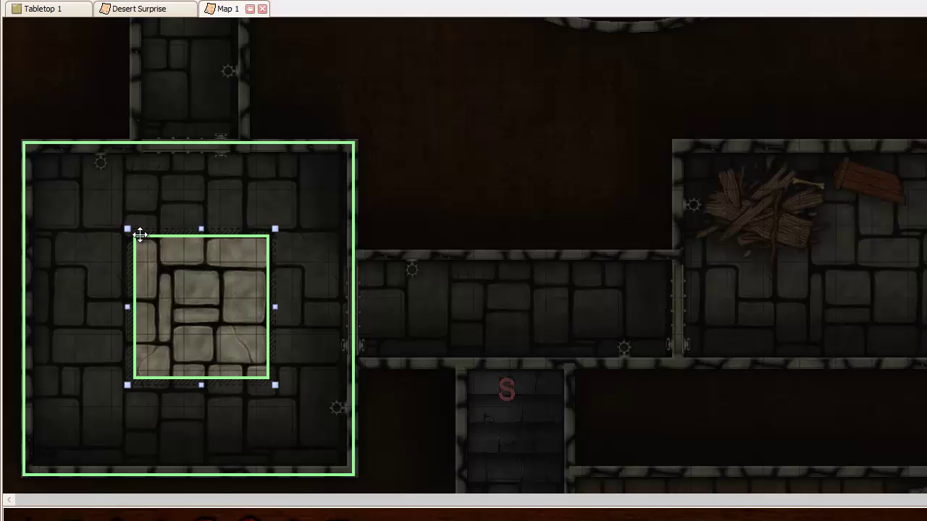
pyautogui.moveTo(95, 222); pyautogui.dragTo(71, 213)
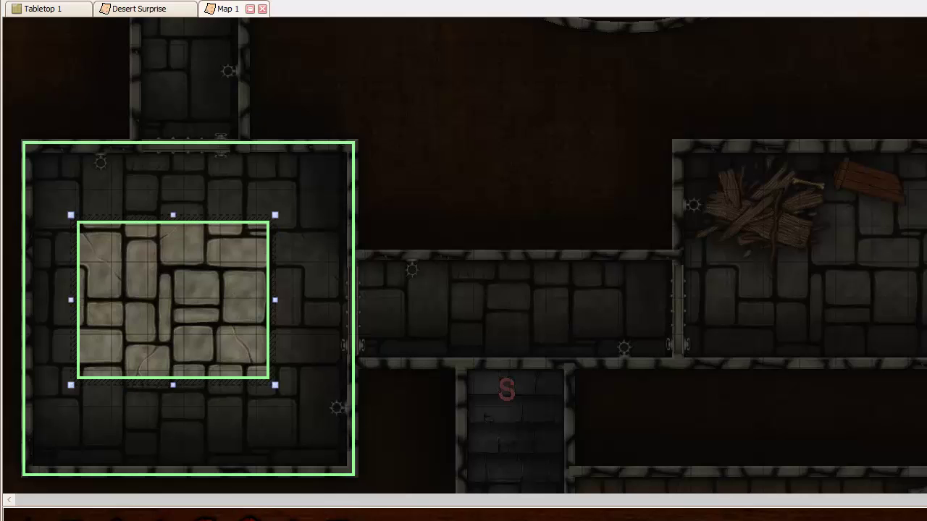